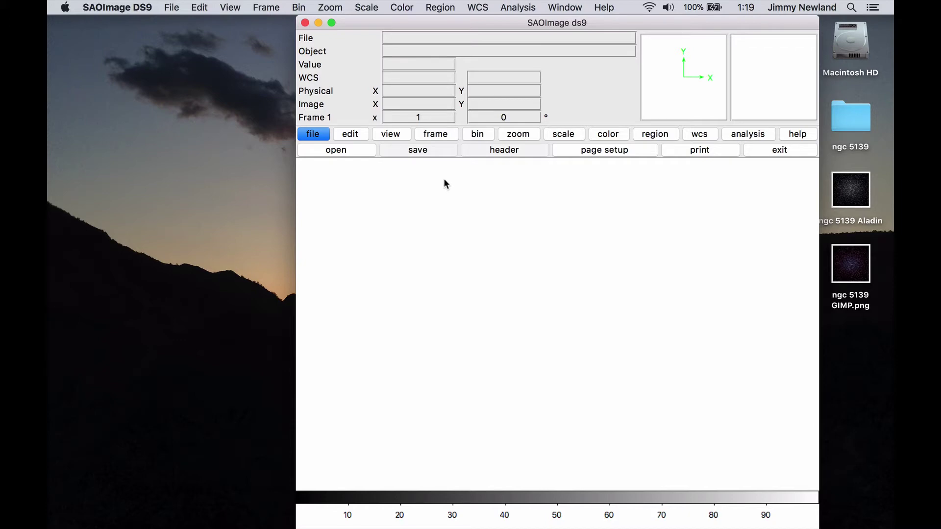
- Create RGB Frame 2 and dock its channel dialog beside the ds9 window, with Red current
click(445, 135)
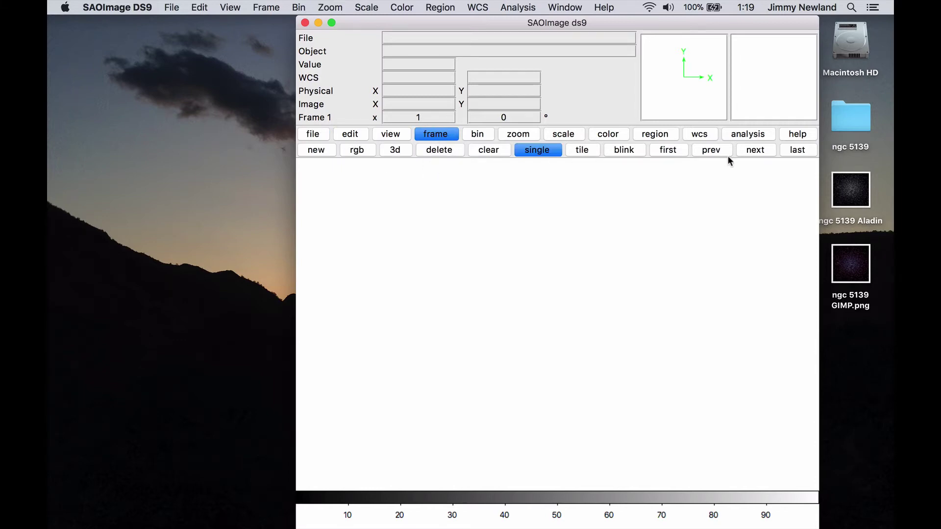
click(355, 150)
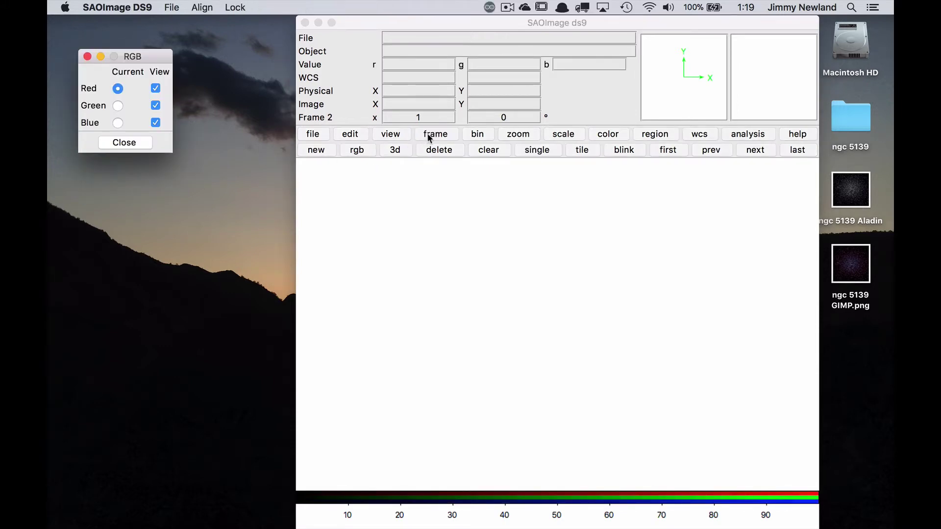
click(356, 152)
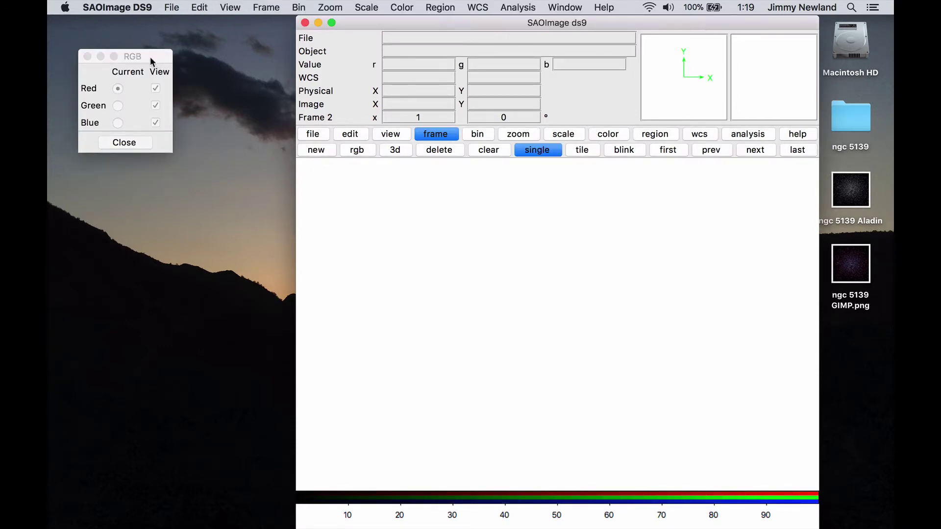
drag(151, 61, 204, 42)
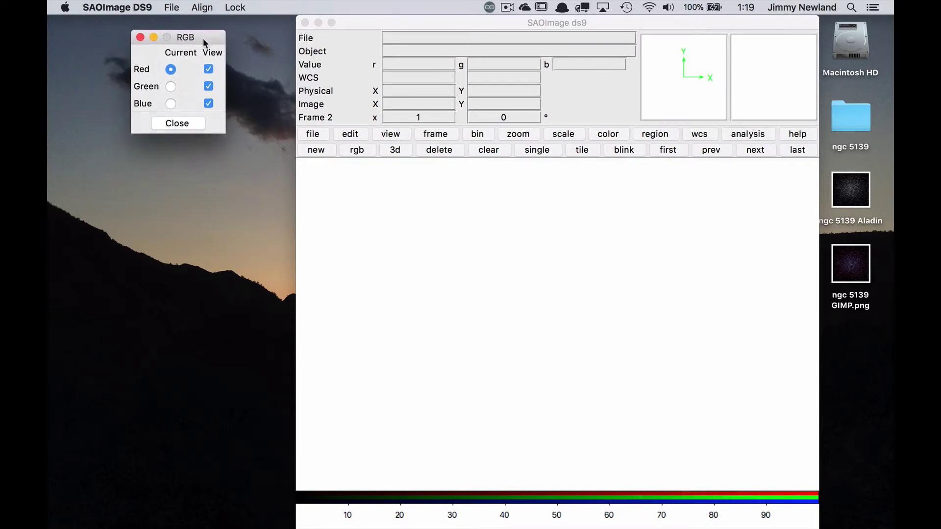
click(171, 87)
click(170, 69)
drag(220, 37, 288, 27)
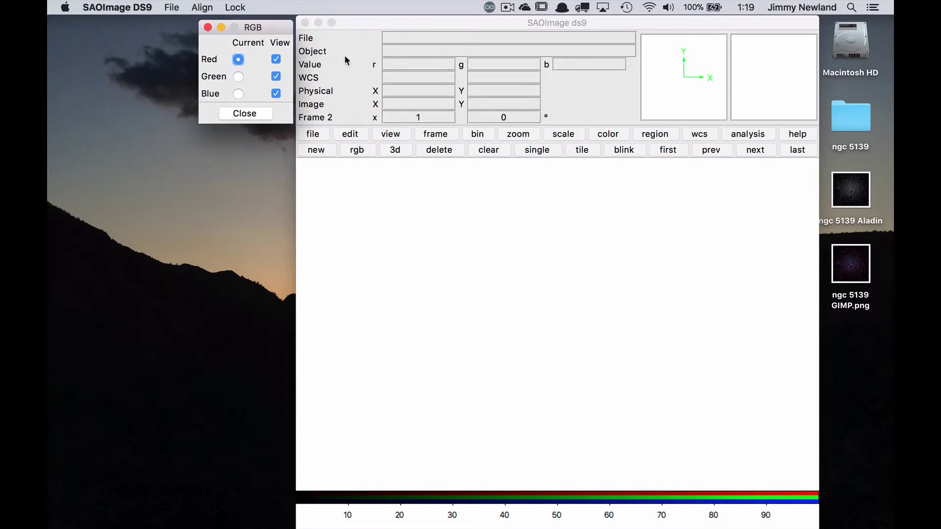
- Start opening a FITS file, enlarge the file browser and enter the Users folder
click(309, 137)
click(331, 150)
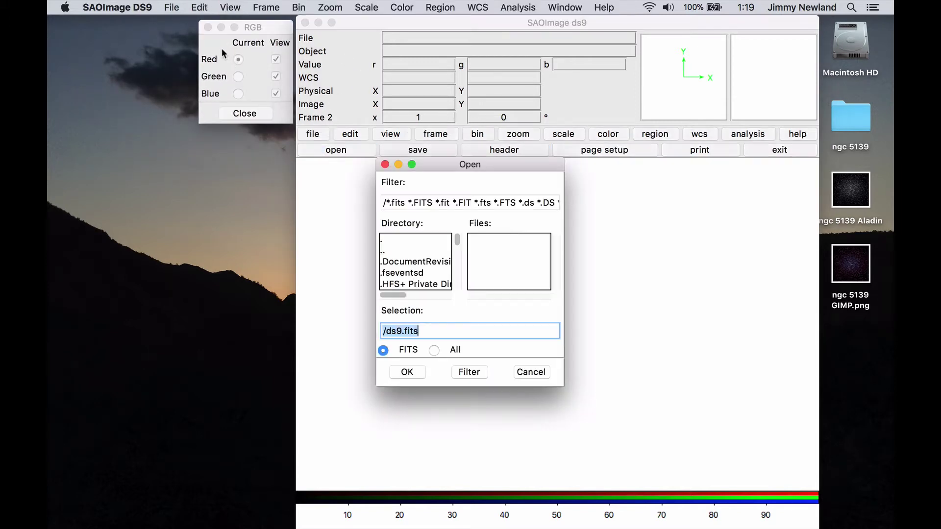
drag(377, 387, 221, 528)
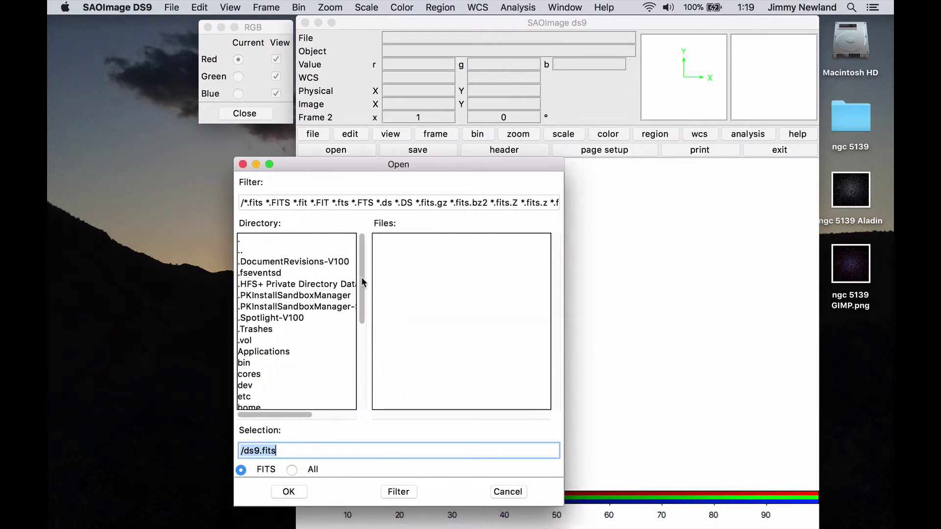
drag(362, 280, 359, 366)
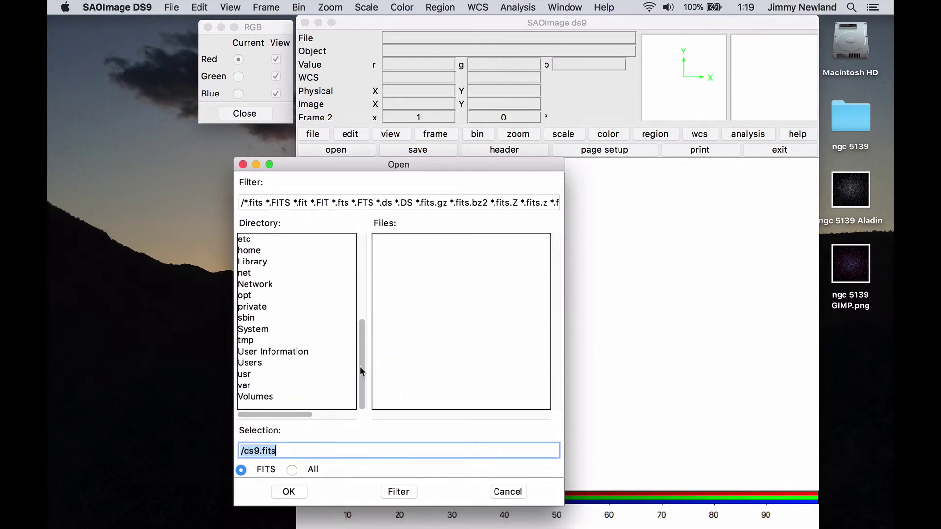
double_click(261, 364)
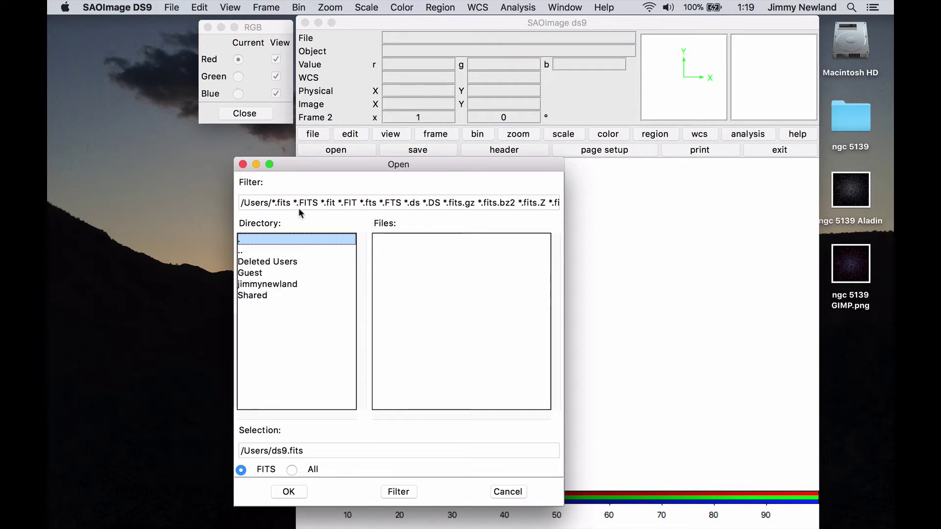
drag(315, 165, 311, 138)
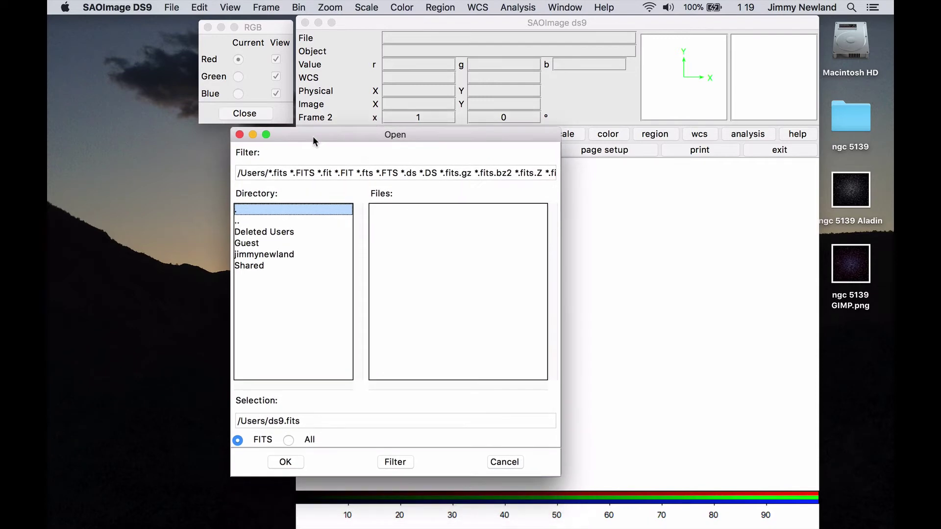
- Browse through home and Desktop into ngc 5139 and load ngc 5139 Red.fits
double_click(283, 258)
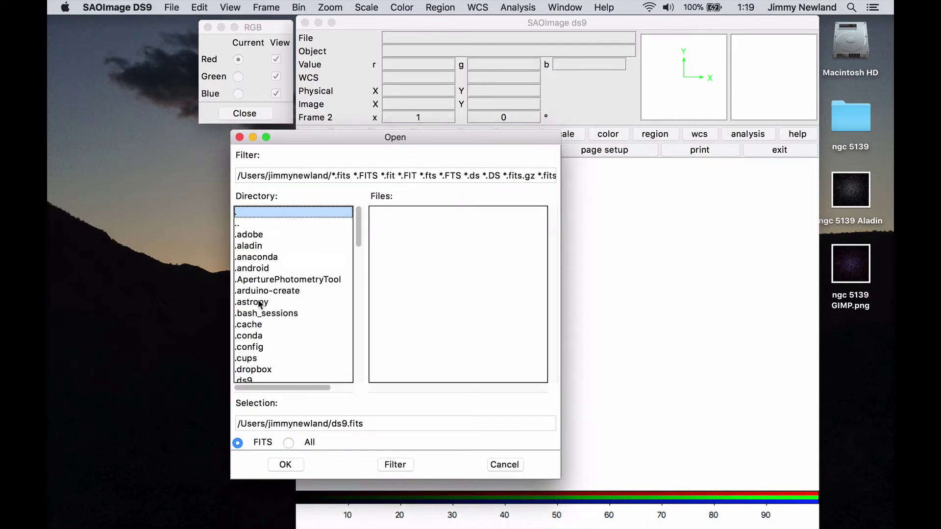
drag(356, 233, 351, 332)
double_click(256, 260)
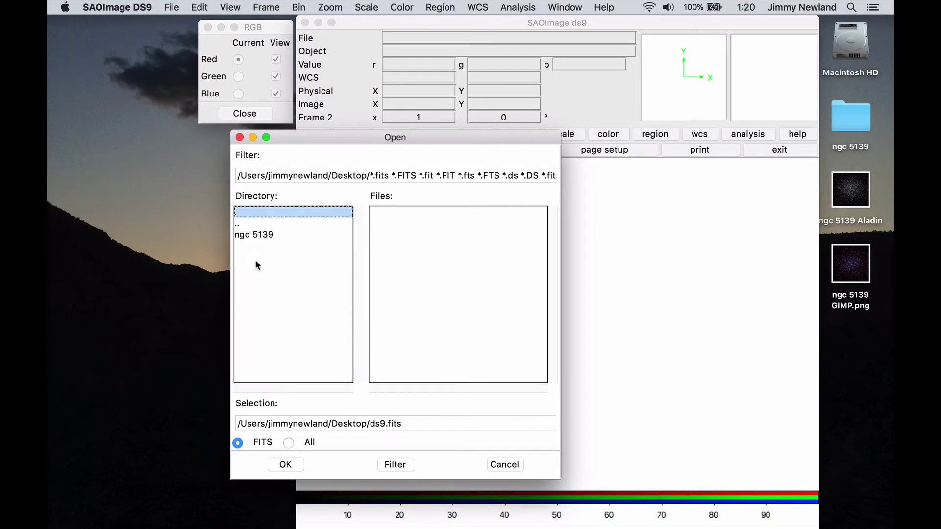
click(259, 234)
double_click(259, 234)
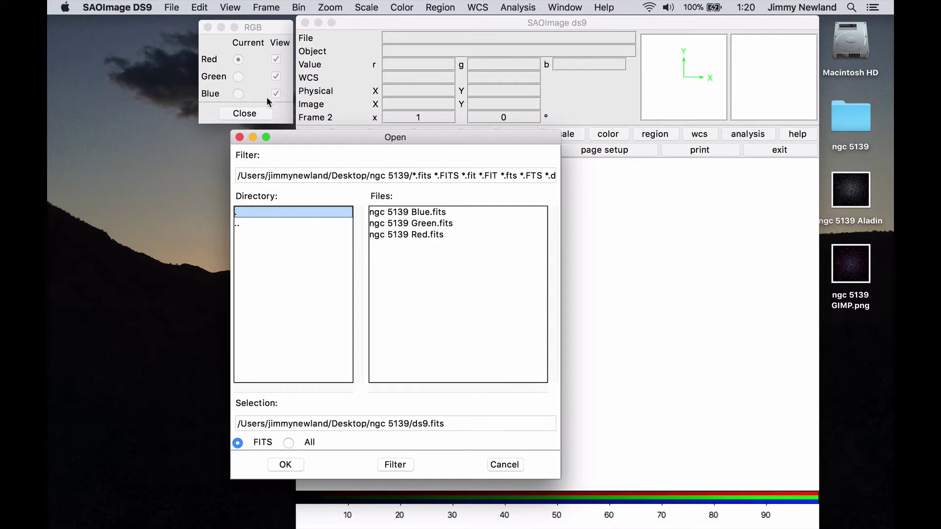
click(407, 235)
click(289, 465)
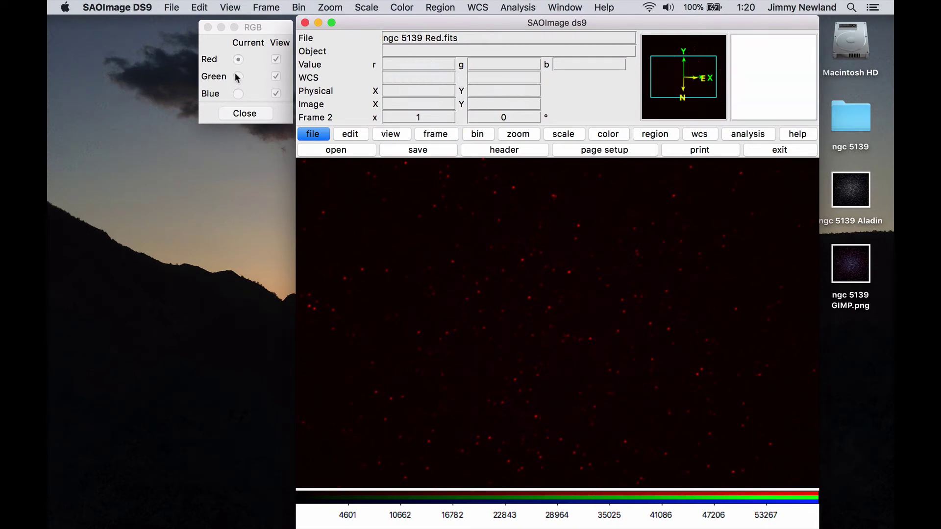
- Make Green the current channel and load ngc 5139 Green.fits into it
click(237, 77)
click(313, 134)
click(329, 152)
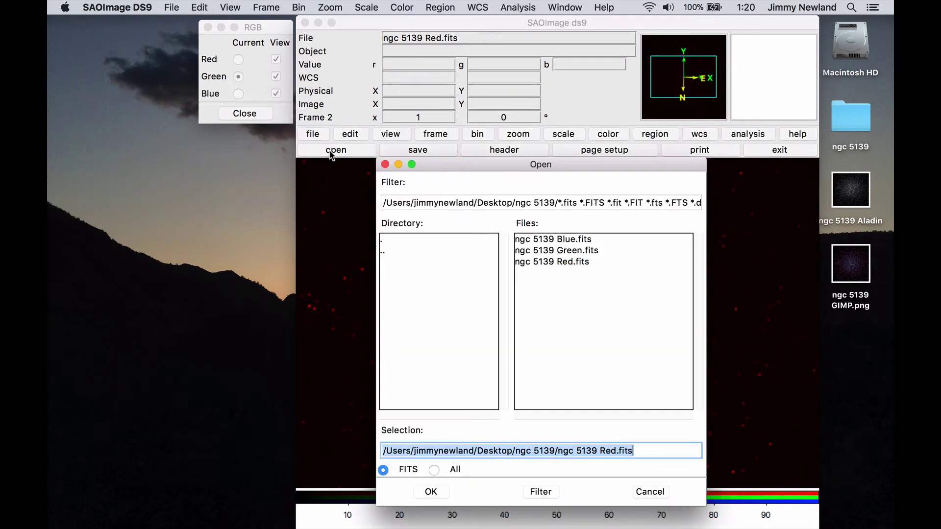
double_click(567, 252)
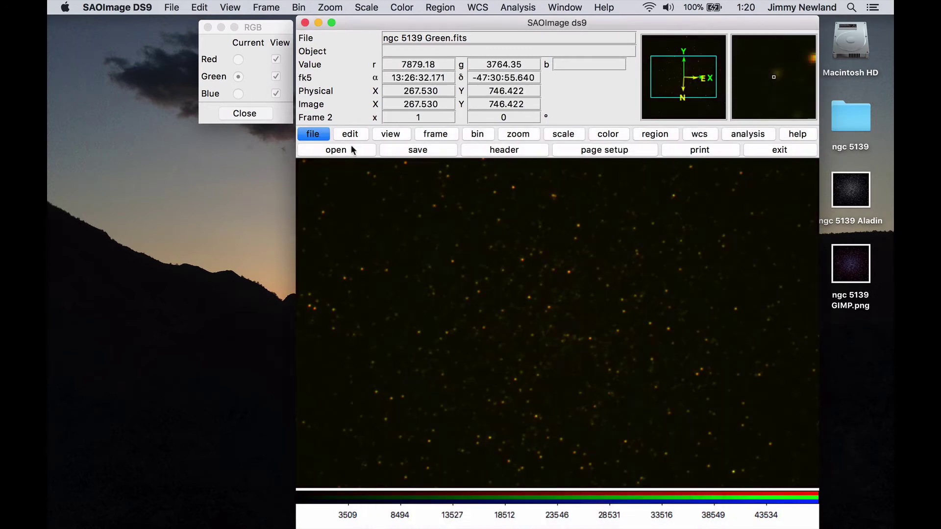
- Make Blue the current channel and load ngc 5139 Blue.fits into it
click(238, 94)
click(308, 134)
click(336, 150)
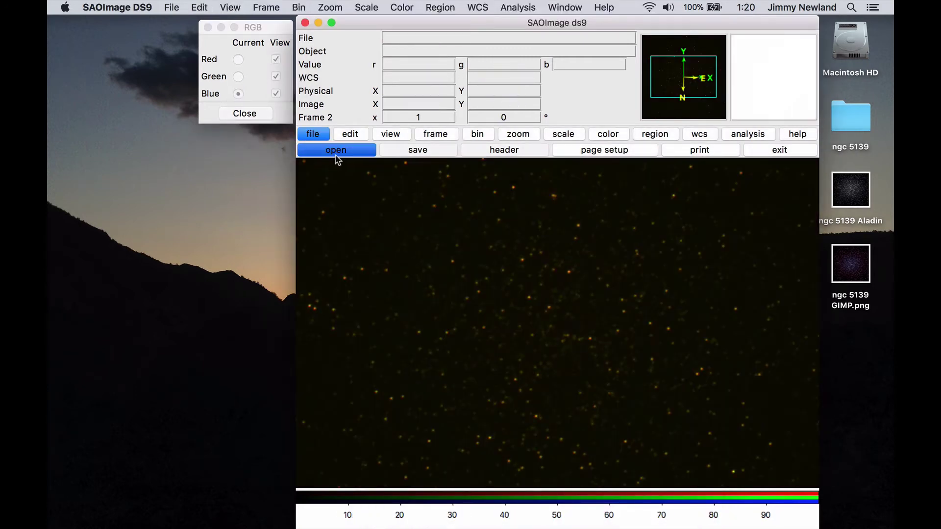
double_click(564, 244)
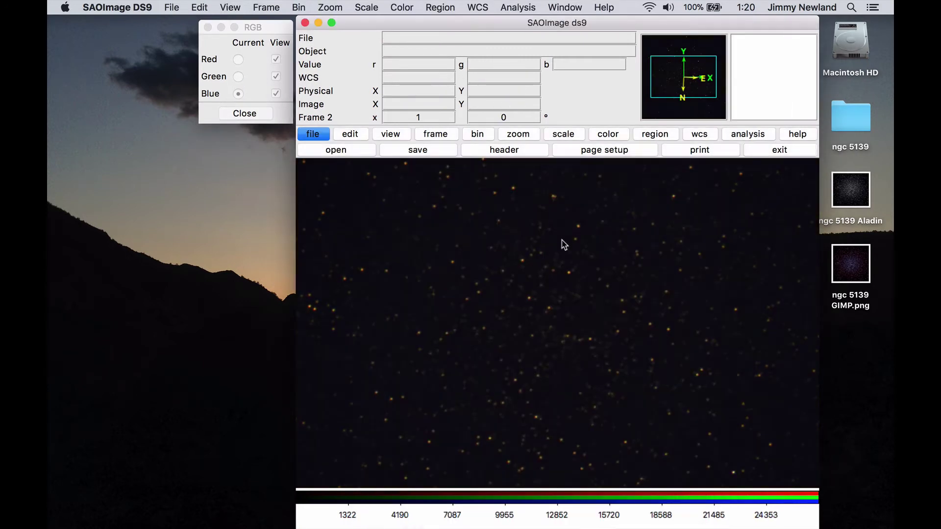
click(522, 134)
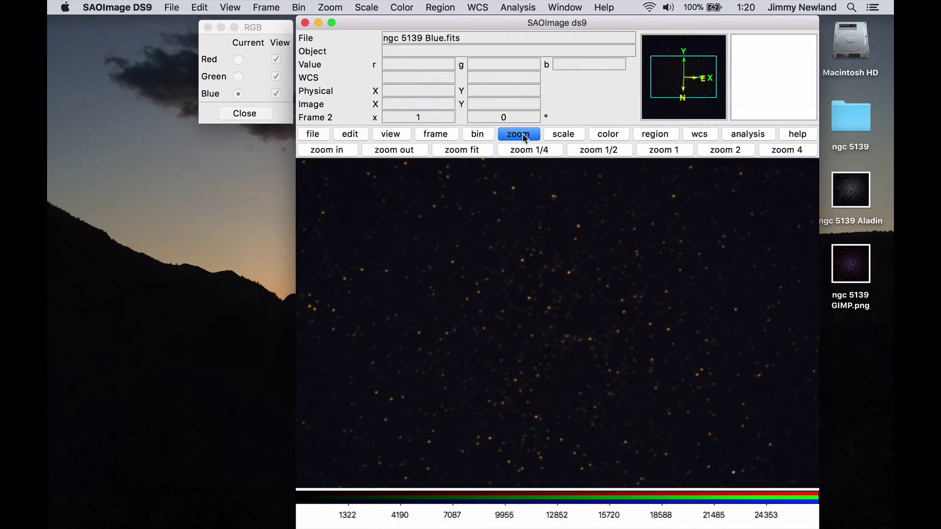
- Apply zoom fit to the RGB star field and bring up the scale options
click(473, 153)
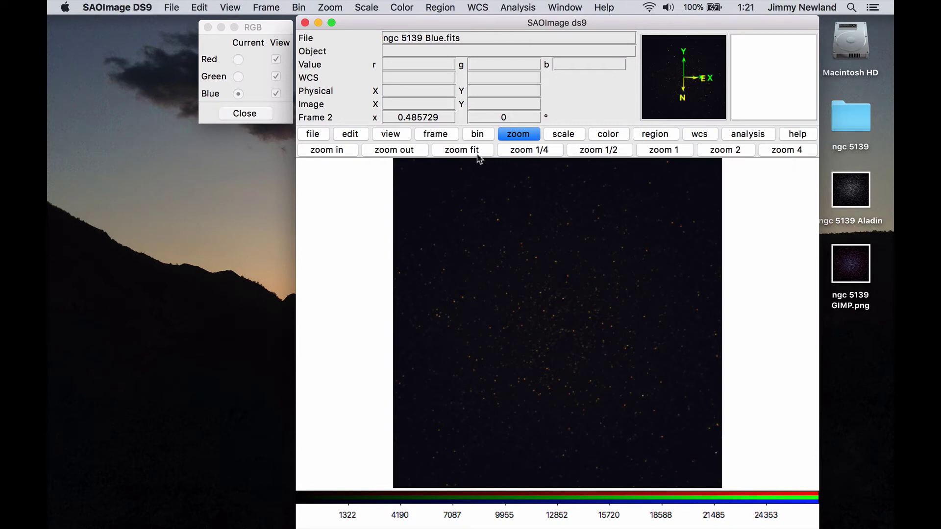
click(570, 134)
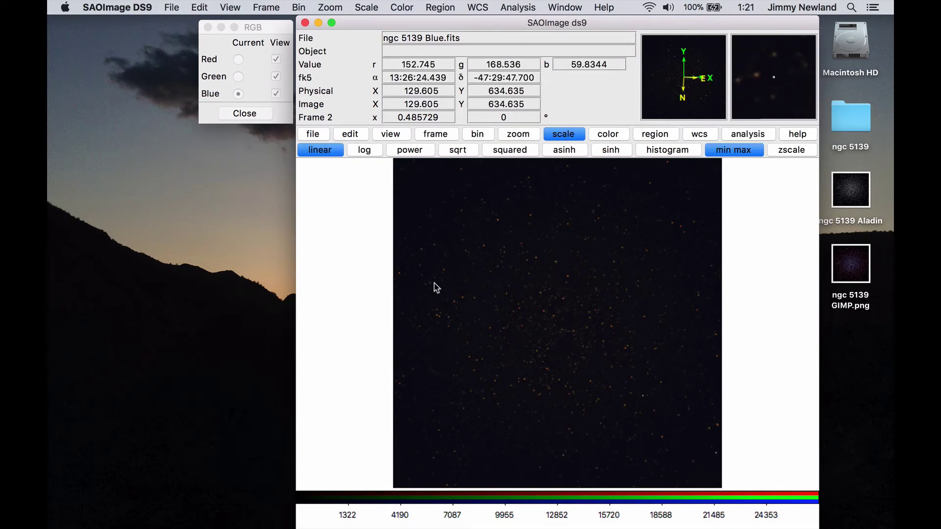
- Make Red the current channel and hide the Green and Blue channels
click(238, 59)
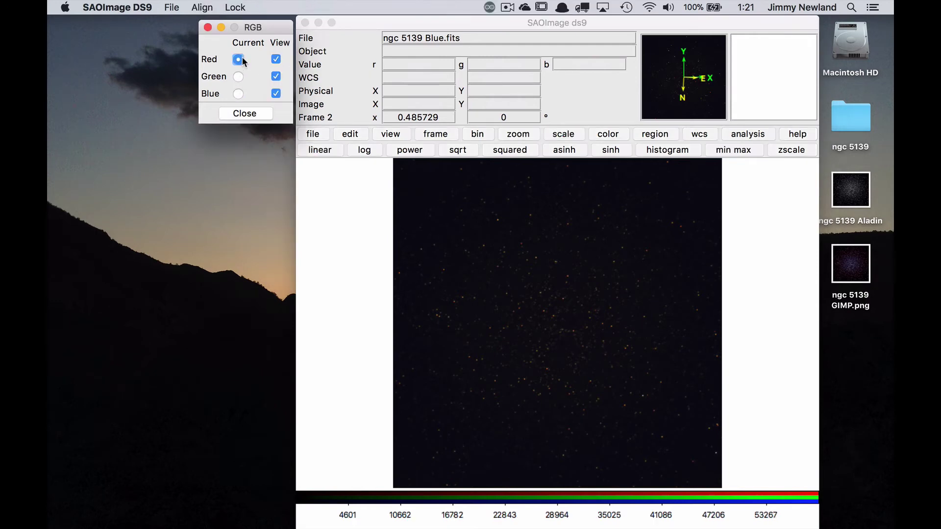
click(277, 77)
click(275, 94)
- Zoom to 2x and drag-stretch the red channel's contrast to reveal faint stars
click(524, 135)
click(704, 153)
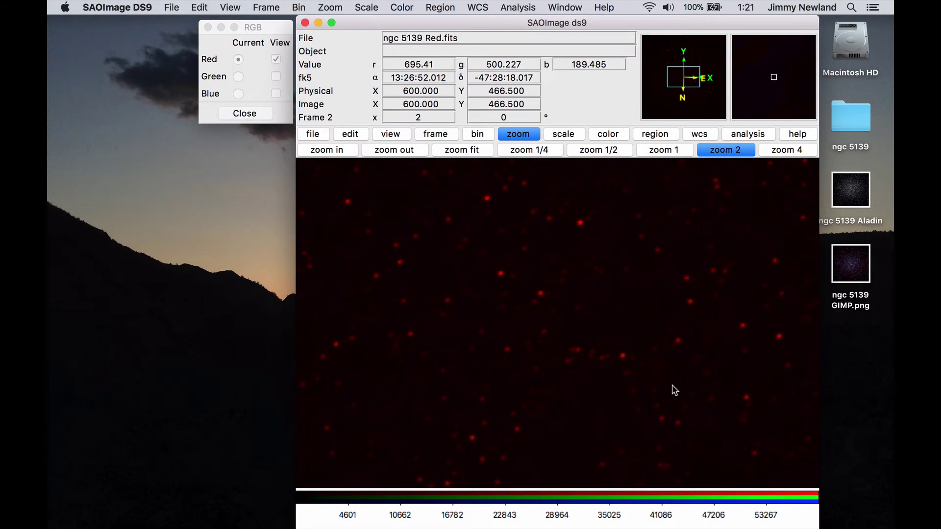
drag(592, 377, 324, 449)
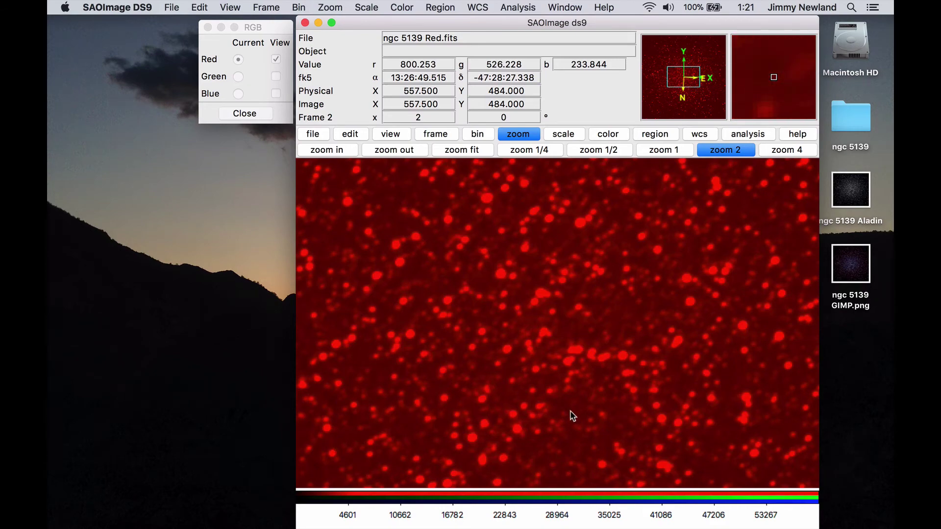
drag(598, 406, 324, 460)
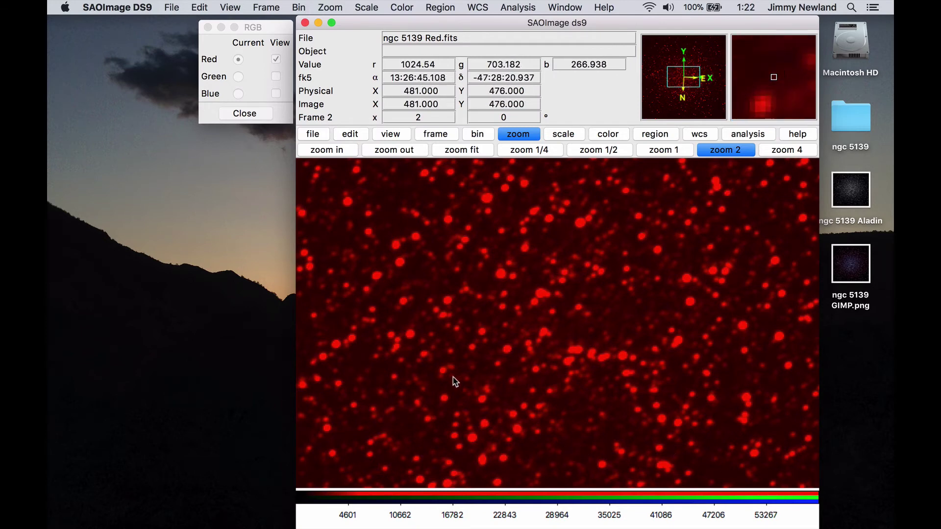
- Show only the green channel, hiding red, and drag-stretch its contrast to reveal faint stars
click(239, 76)
click(276, 76)
click(276, 61)
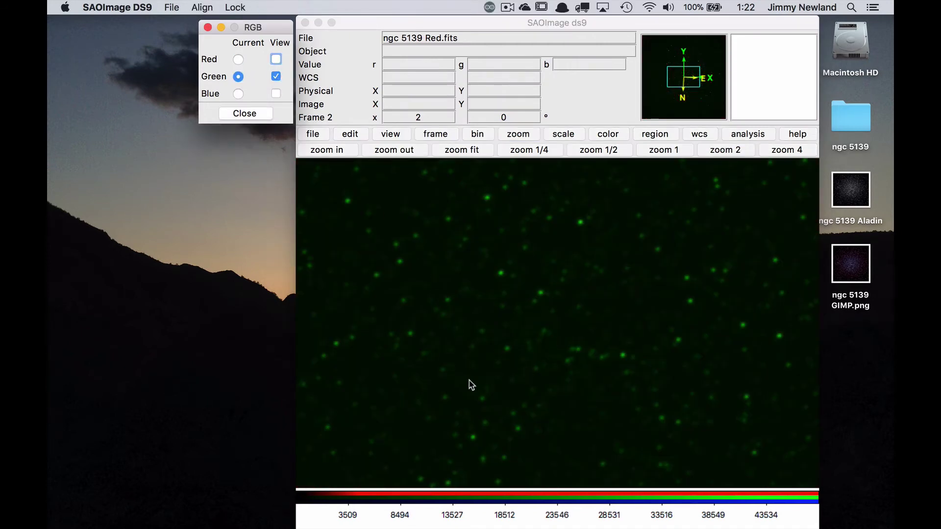
click(544, 390)
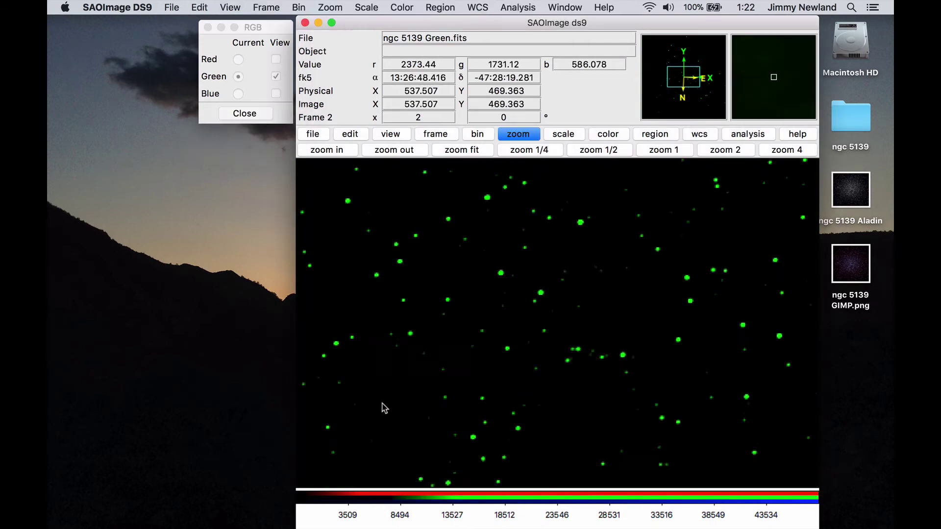
drag(374, 410, 339, 454)
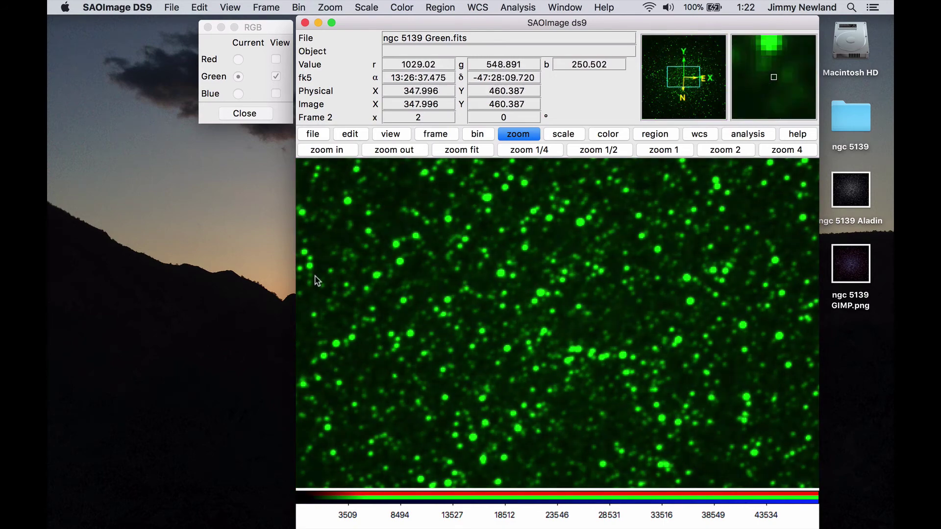
click(239, 94)
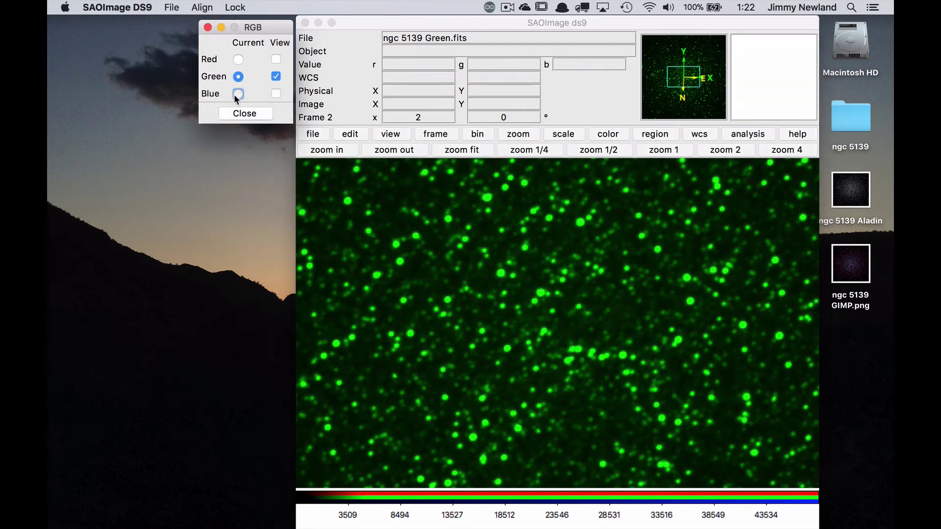
- Tick Blue and untick Green under View so only the blue channel displays
click(277, 94)
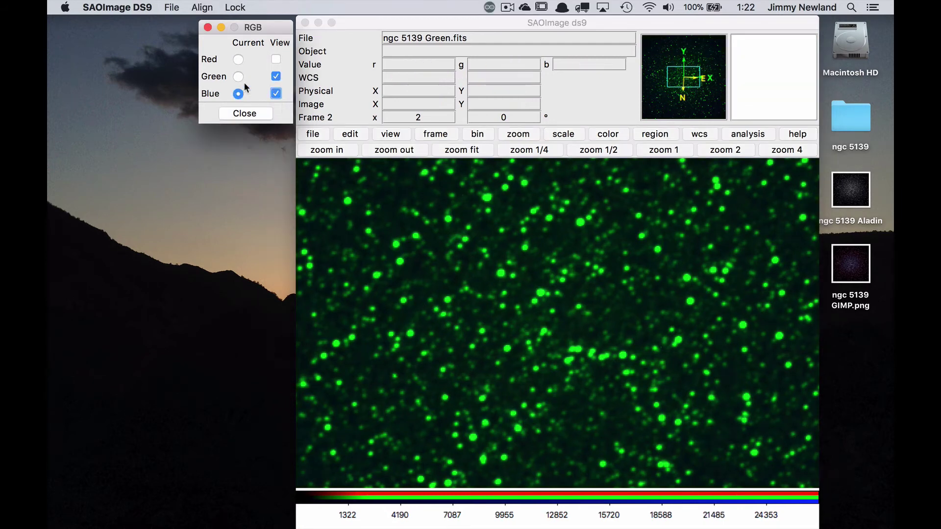
click(276, 77)
click(366, 370)
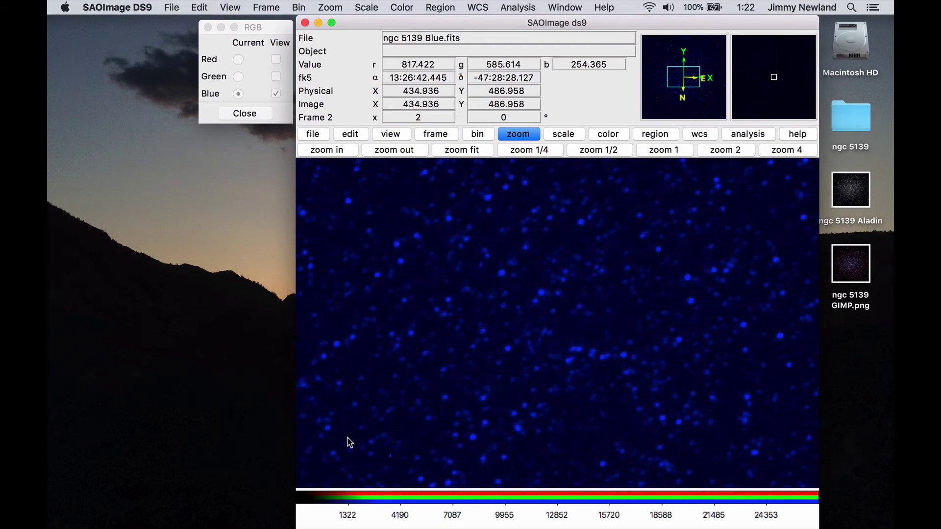
- Re-enable the Green and Red View boxes for a full-colour composite
click(276, 76)
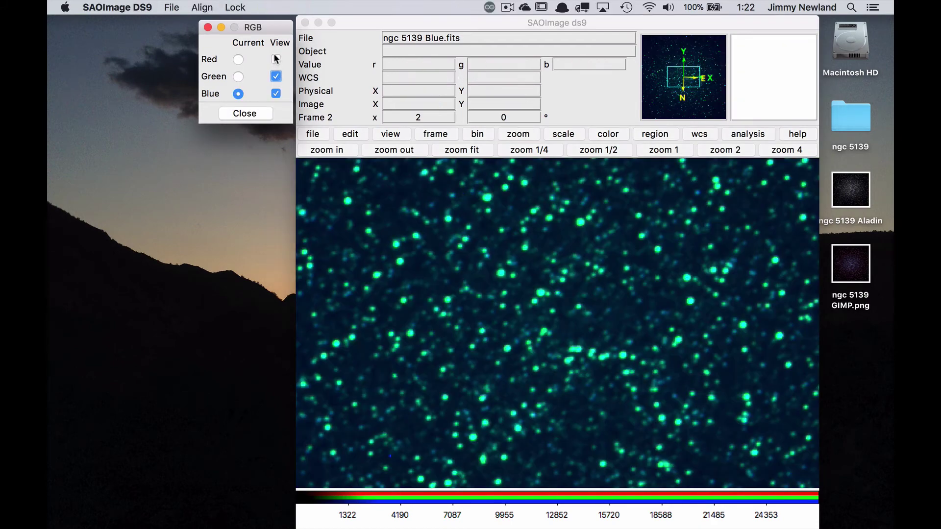
click(276, 58)
click(318, 172)
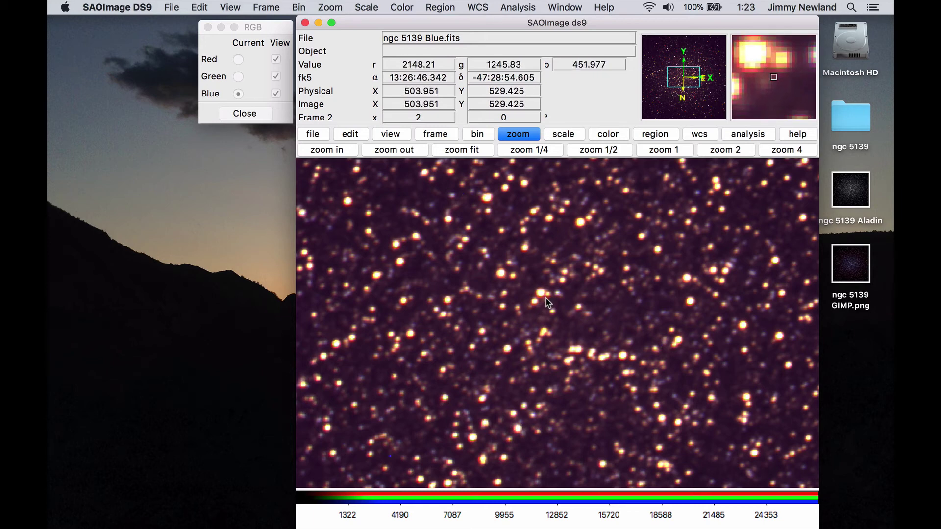
- Zoom to fit the cluster, nudge the RGB dialog, and toggle Current to Green and back to Blue
click(449, 152)
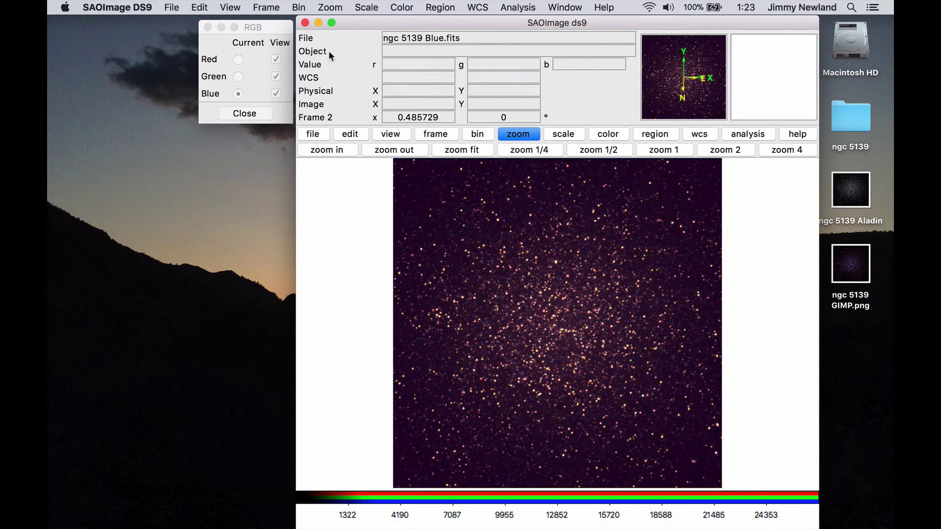
drag(287, 27, 288, 27)
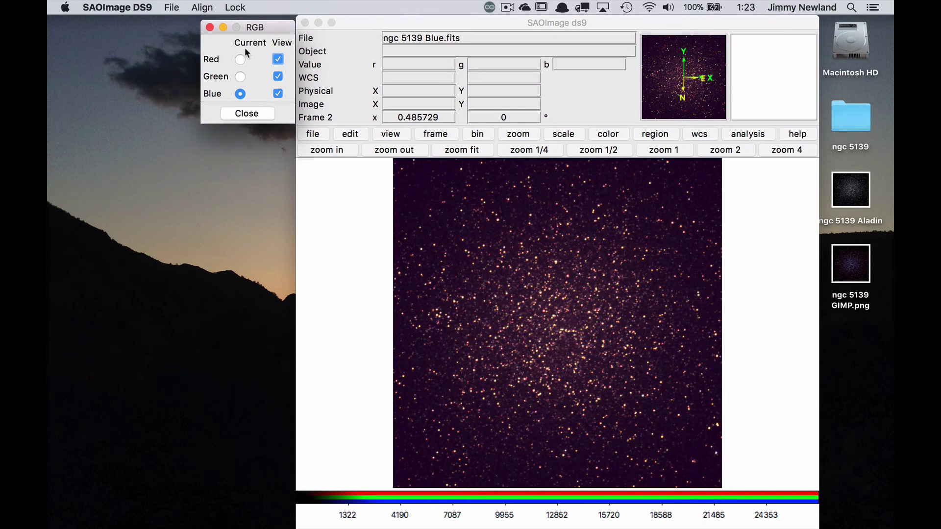
click(239, 77)
click(240, 94)
- Try asinh, squared, sqrt, sinh and histogram scaling on the image
click(564, 135)
click(563, 150)
click(510, 149)
click(458, 150)
click(610, 150)
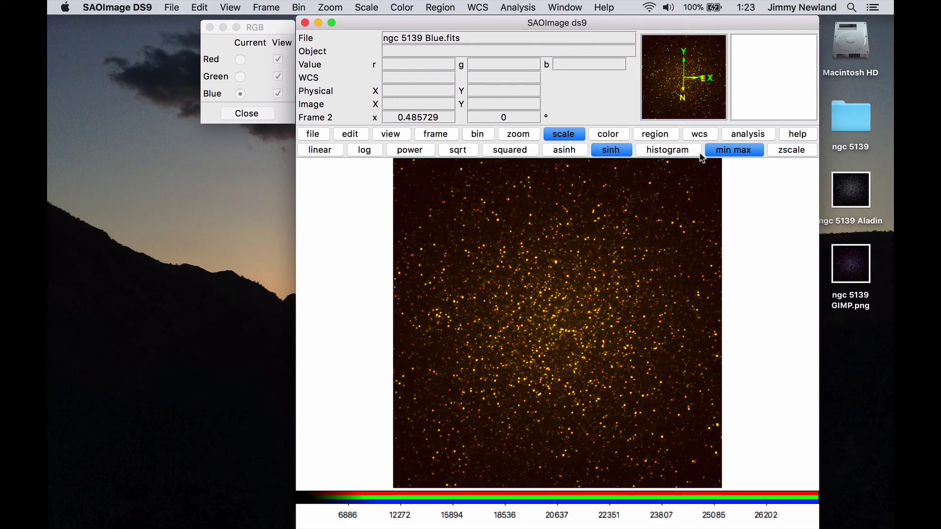
click(680, 151)
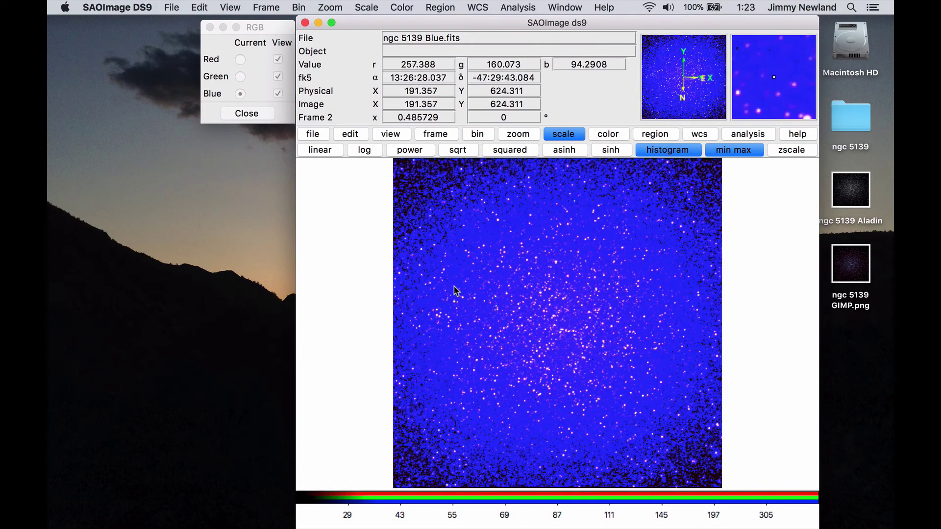
- Settle on linear scaling, close the RGB dialog and move ds9 left
click(320, 150)
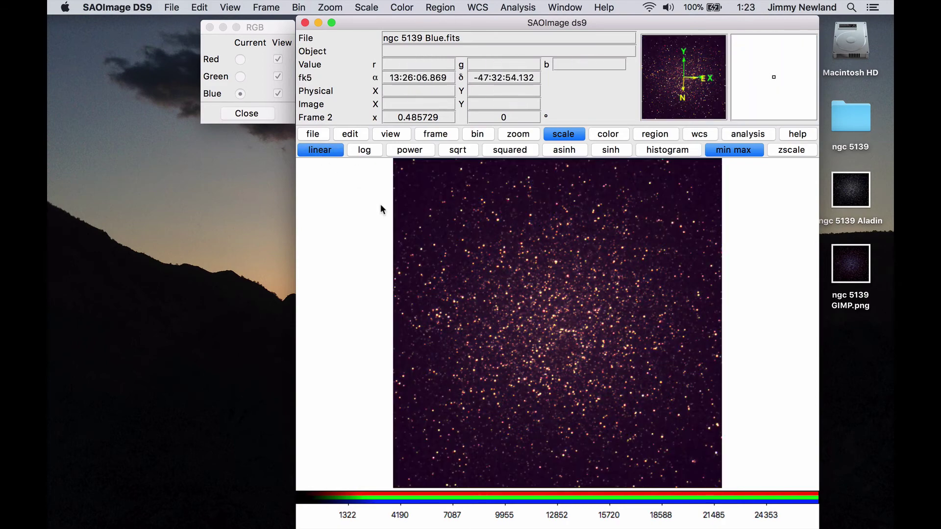
click(209, 27)
drag(484, 23, 394, 21)
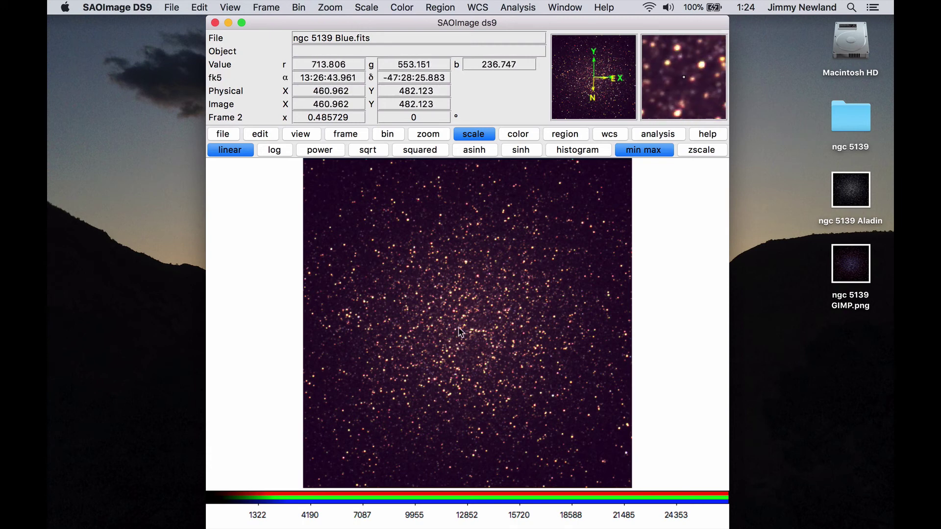
- Start a PNG export of the colour composite from the File menu
click(170, 6)
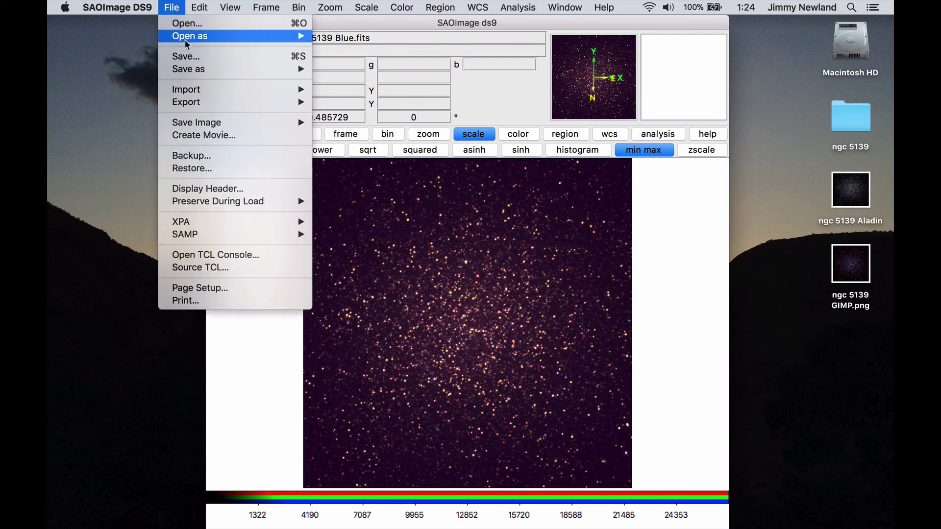
mouse_move(201, 106)
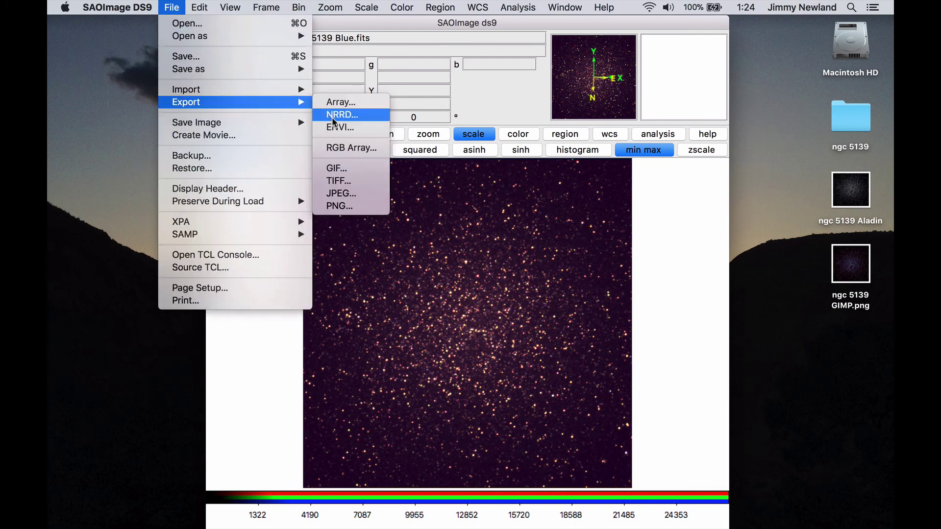
click(360, 206)
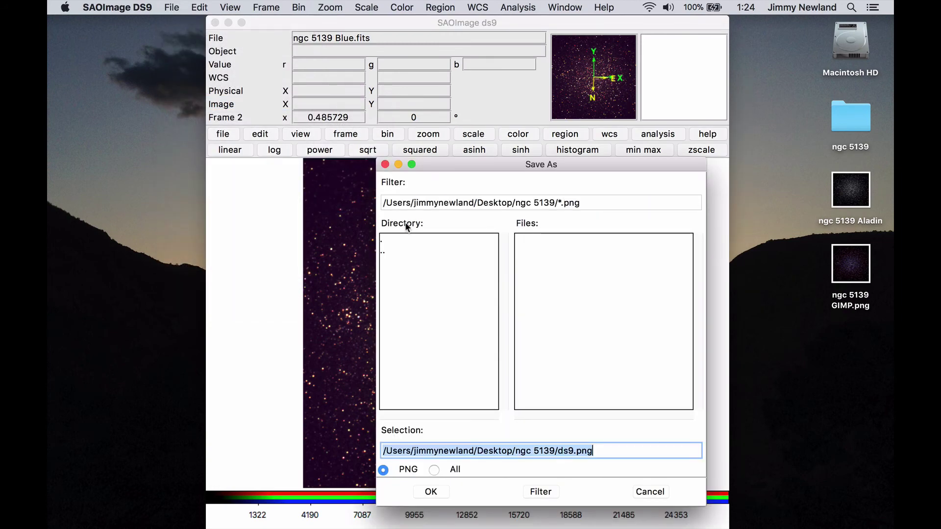
- Save the PNG to the Desktop under the name ngc 5139 DS9.png
double_click(402, 252)
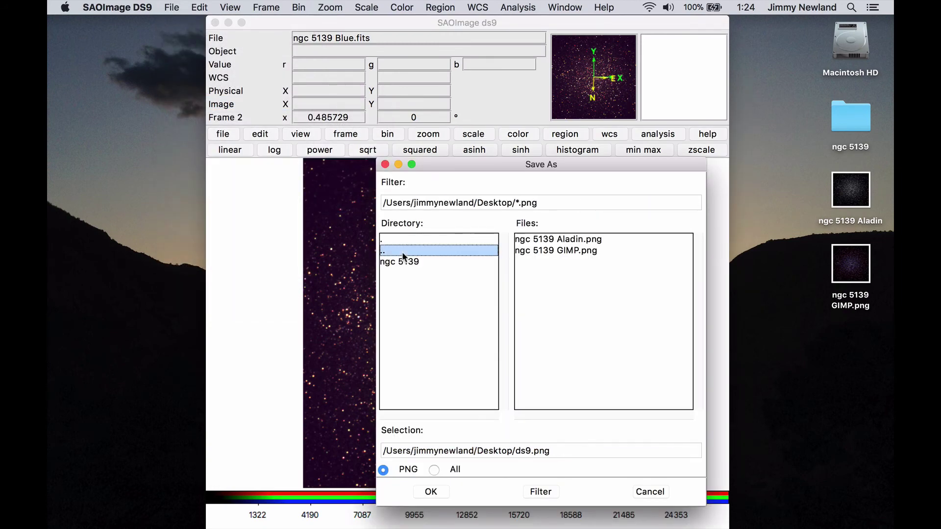
click(564, 251)
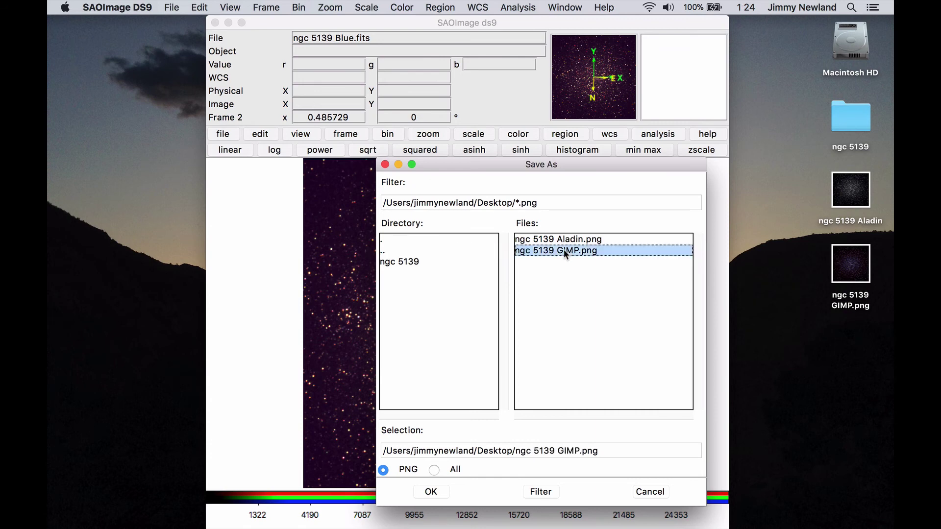
double_click(567, 451)
text(BS9)
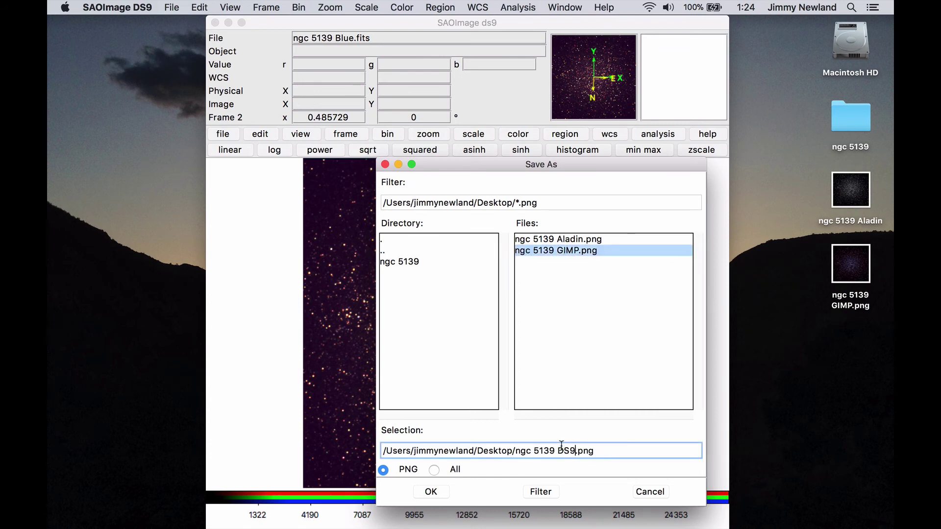
drag(458, 172, 140, 7)
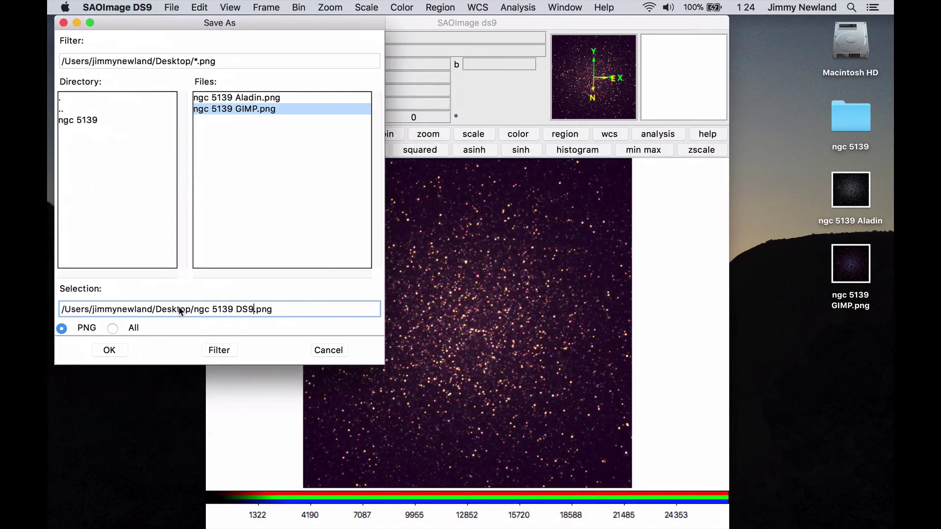
click(112, 351)
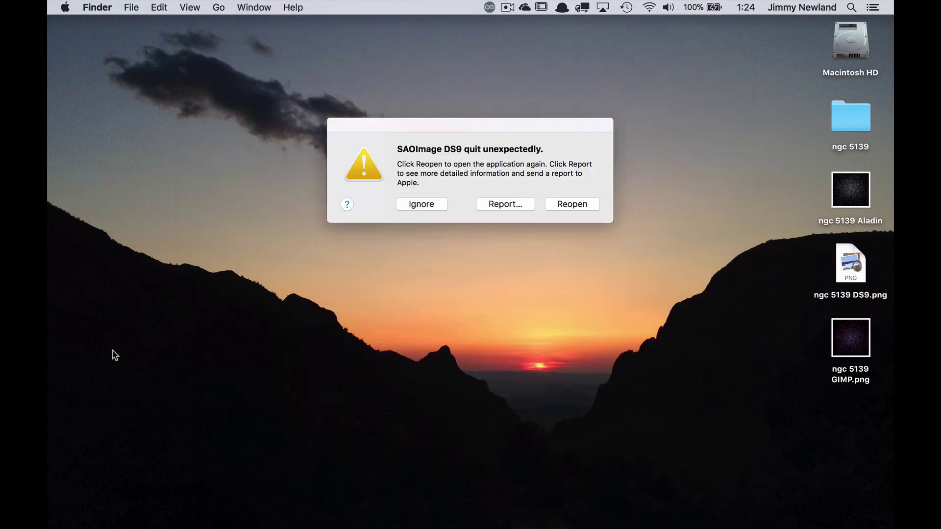
- Move the SAOImage DS9 crash alert aside and dismiss it with Ignore
drag(464, 123, 414, 117)
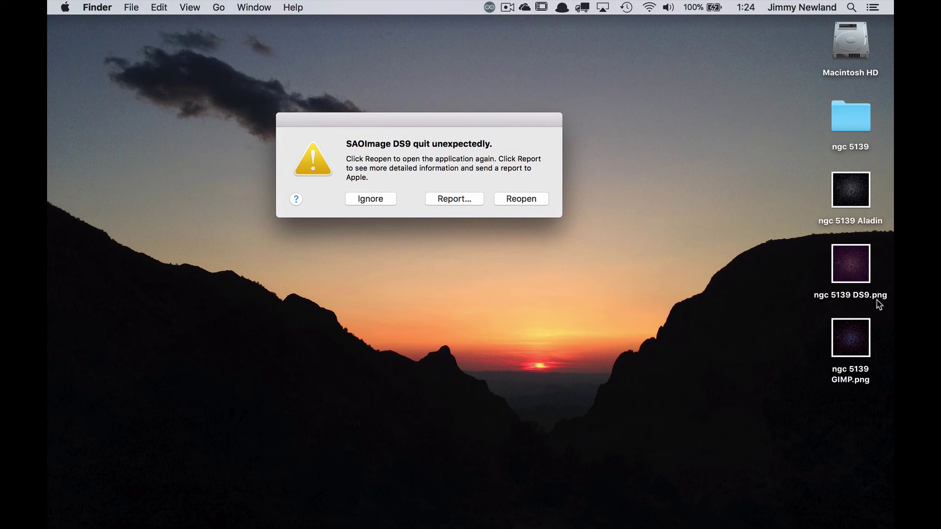
click(370, 199)
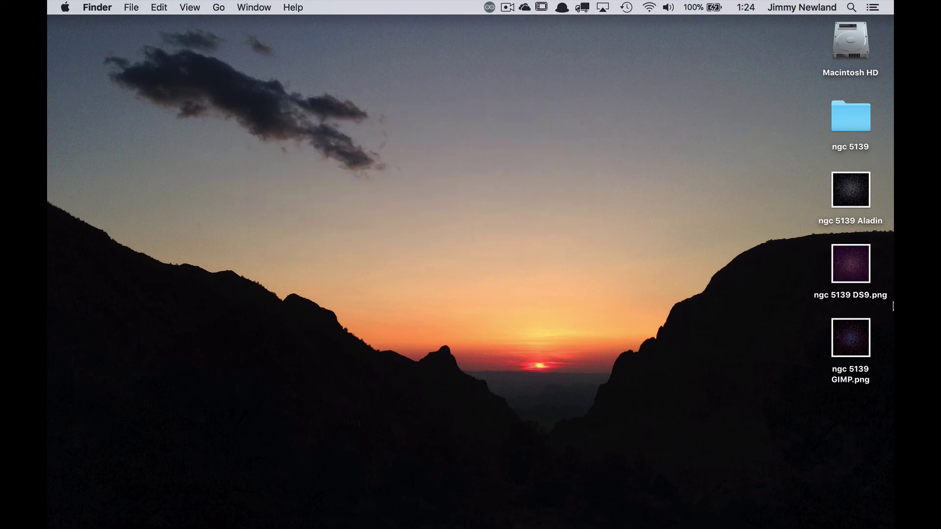
- Open the DS9, Aladin and GIMP versions of NGC 5139 in Preview
double_click(850, 264)
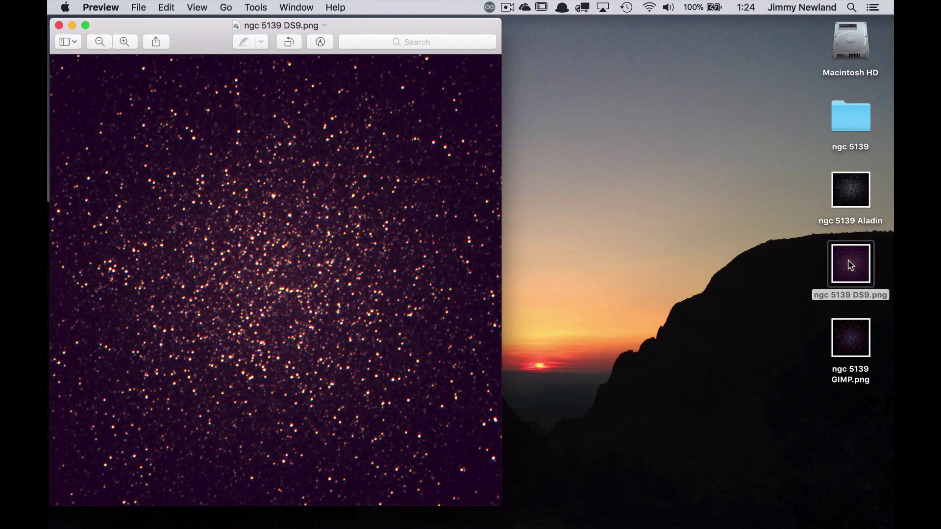
double_click(848, 202)
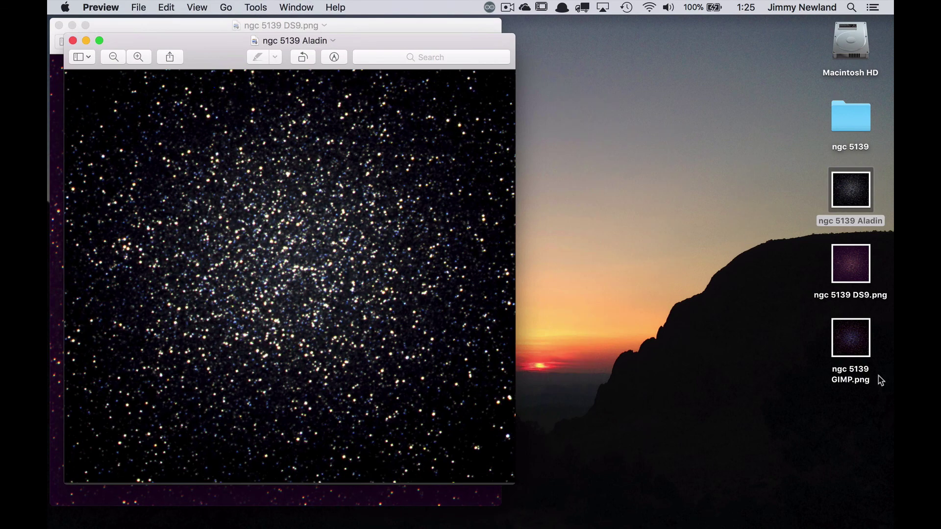
double_click(871, 368)
- Arrange the Preview windows side by side, then close the Aladin image
drag(346, 33, 536, 32)
drag(219, 25, 485, 24)
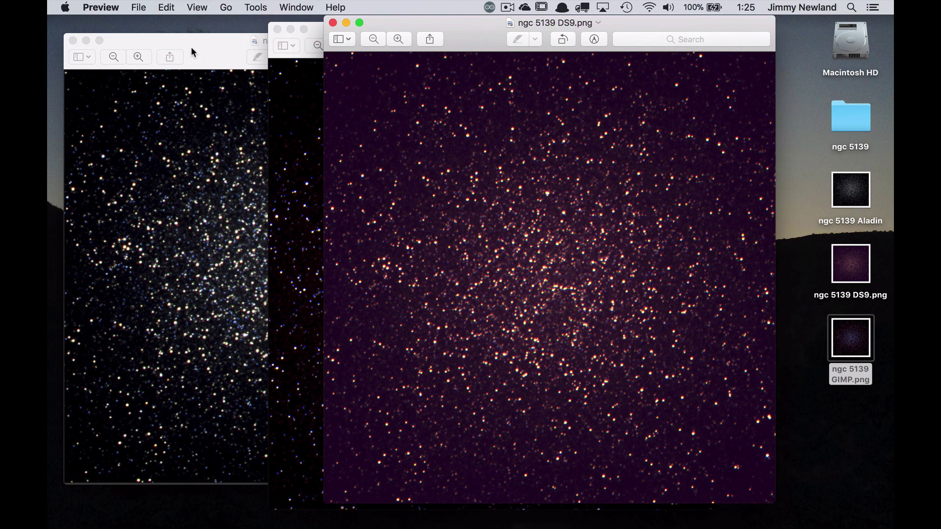
drag(195, 46, 220, 37)
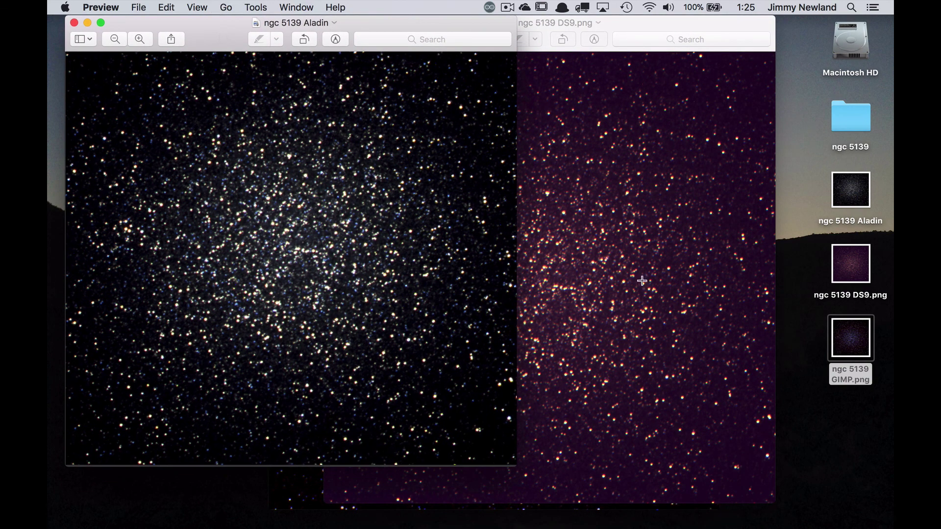
click(612, 248)
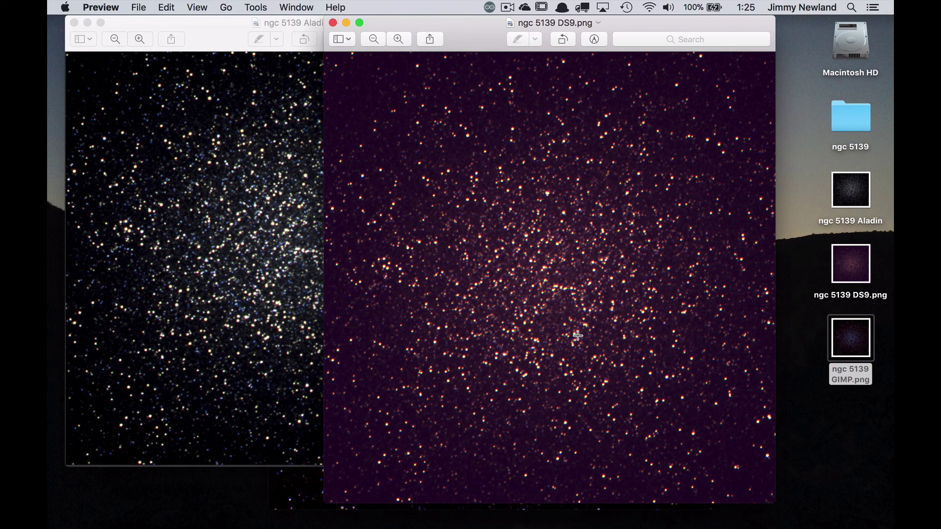
click(224, 27)
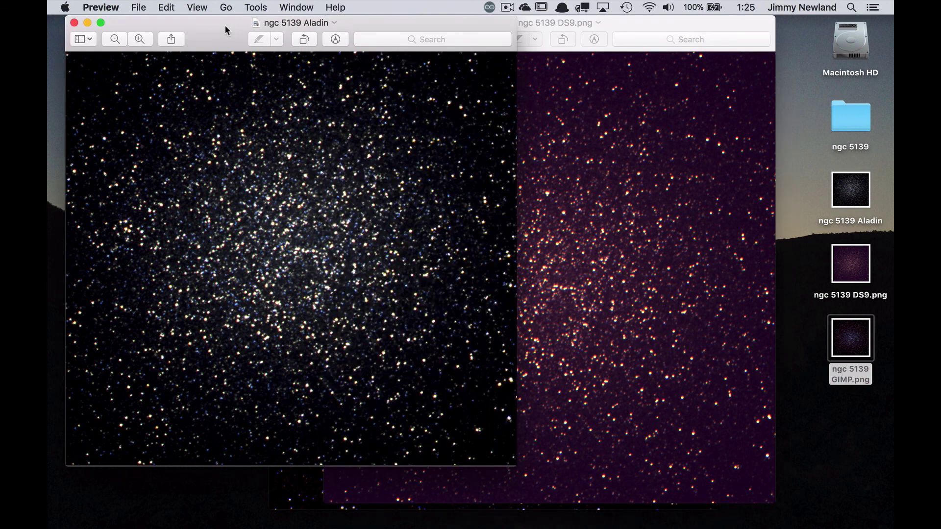
click(75, 23)
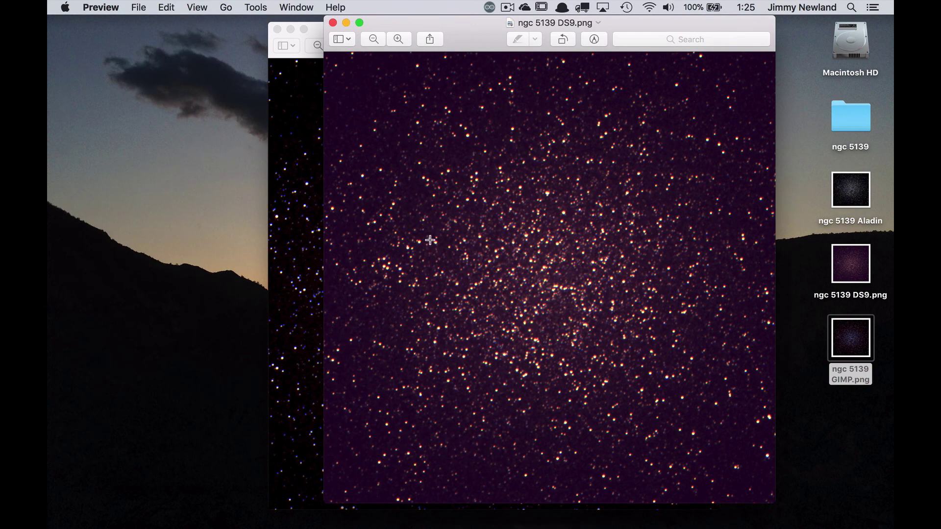
- Close the DS9 window, reopen ngc 5139 DS9.png and place it above the GIMP image
click(332, 23)
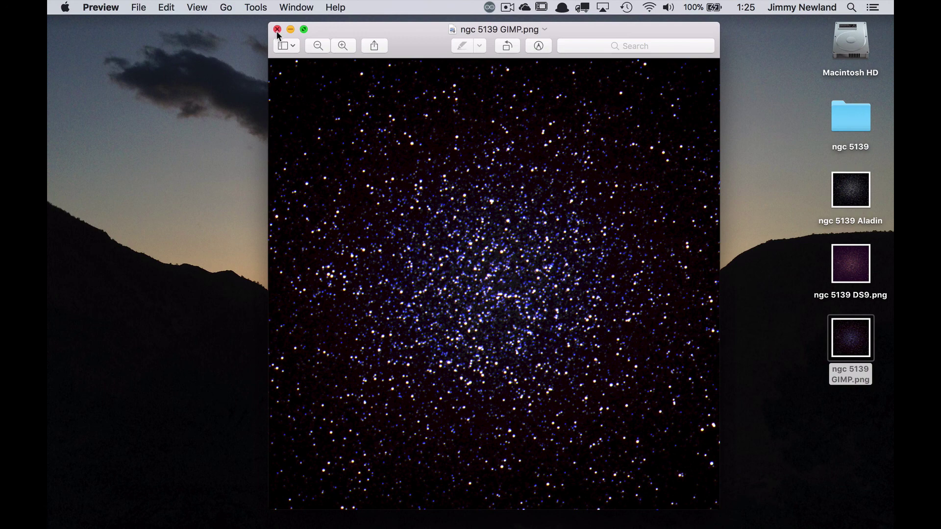
double_click(844, 274)
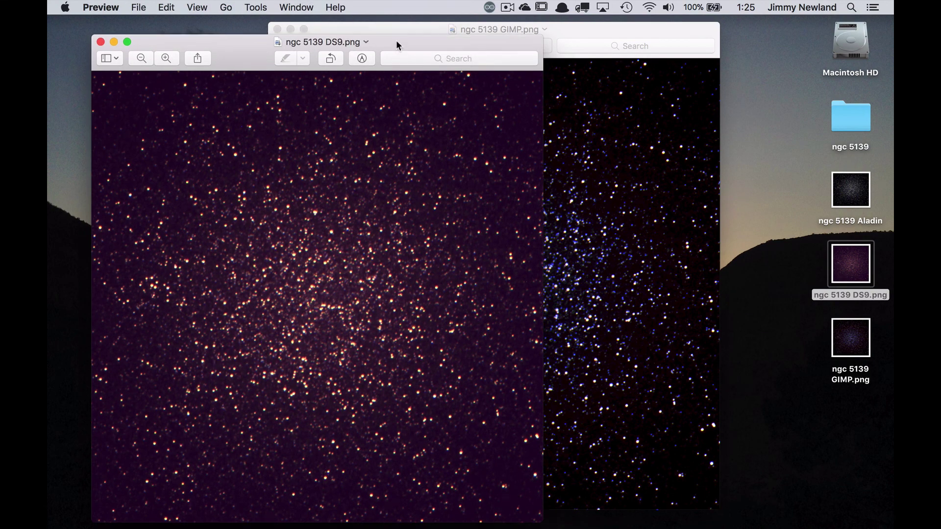
drag(398, 35, 402, 24)
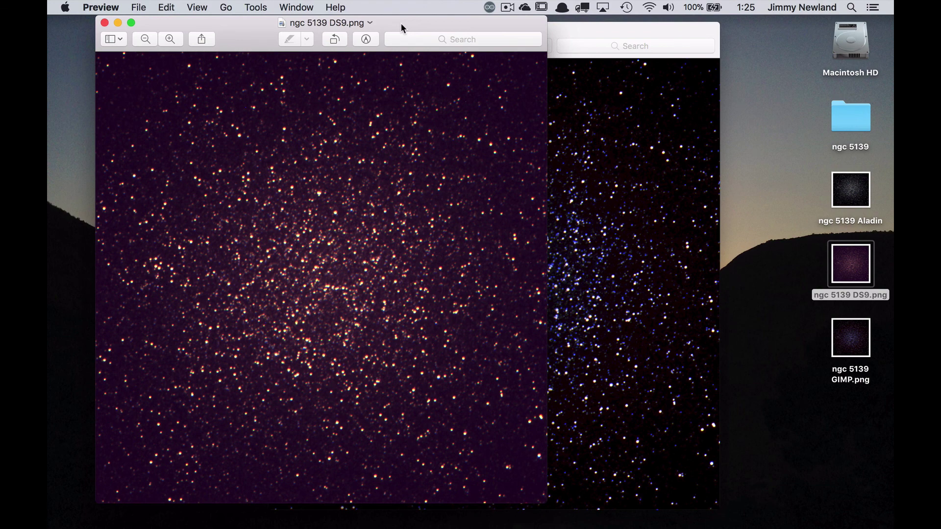